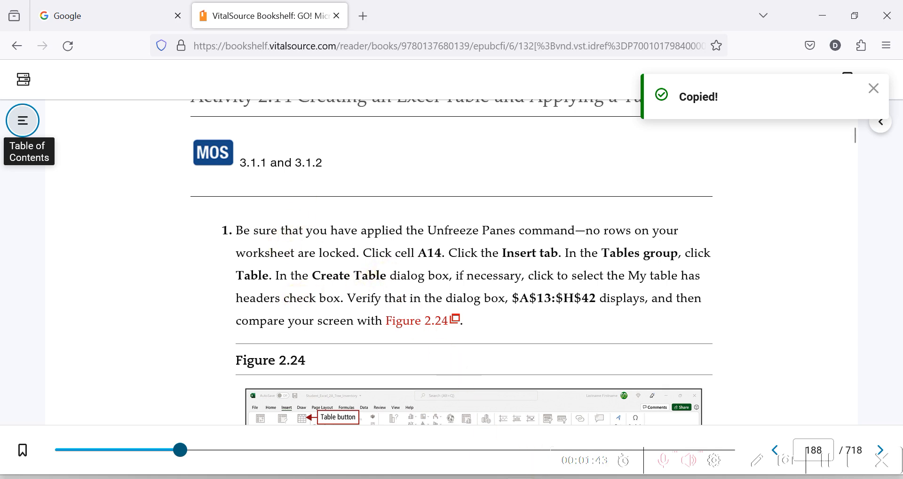
# Switch to the Excel workbook e02A_Tree_Inventory-djy and select cell A14 on Sheet1
pyautogui.moveTo(457, 478)
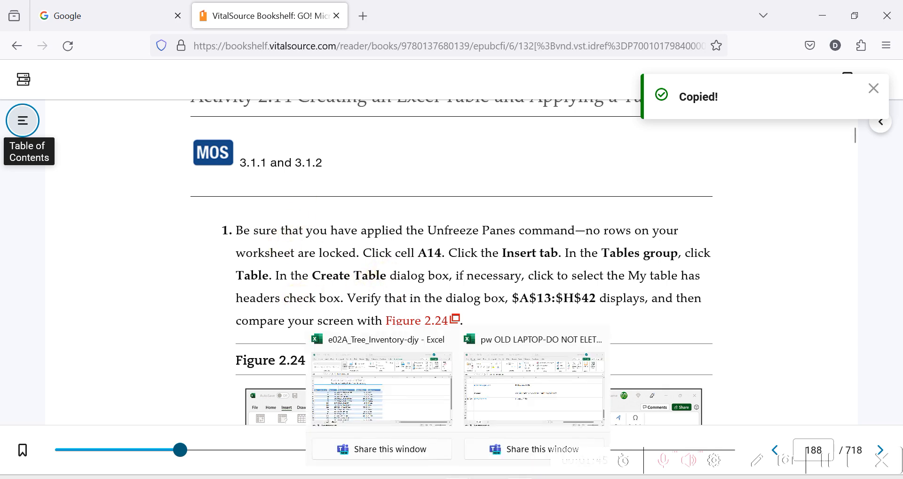
pyautogui.click(372, 385)
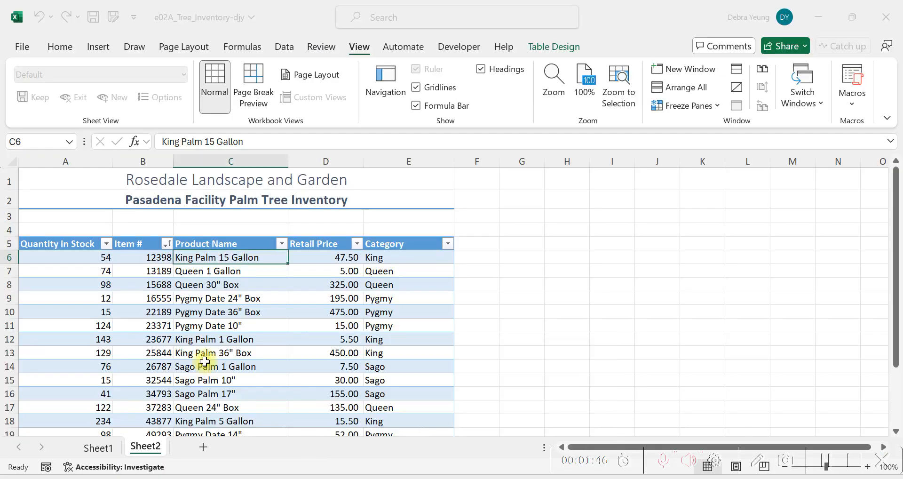
pyautogui.click(87, 448)
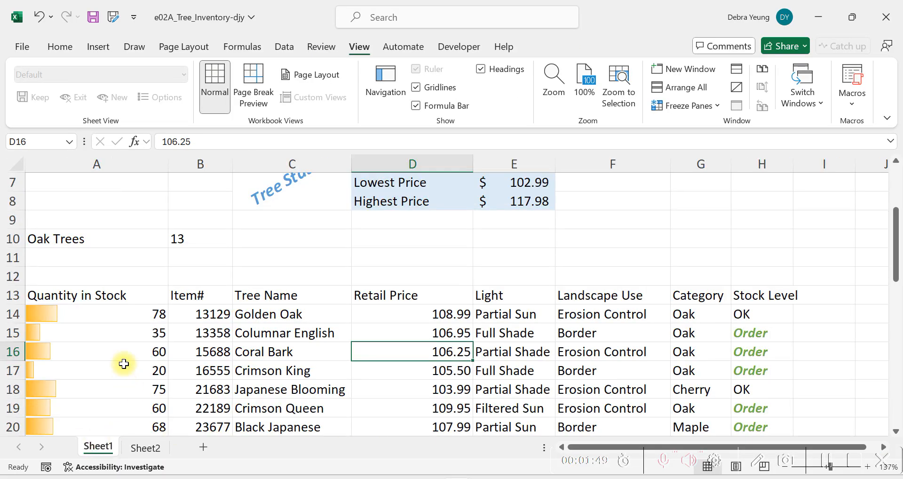
pyautogui.scroll(-1, 120, 357)
pyautogui.click(47, 263)
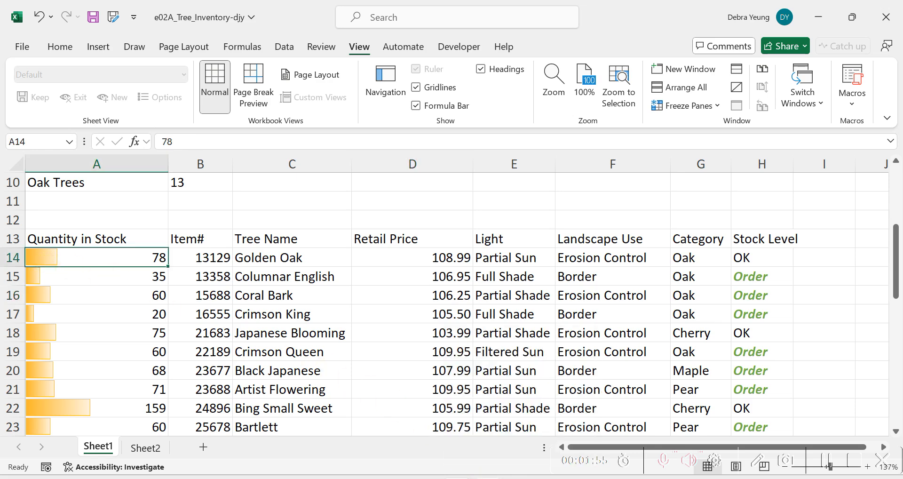
# Insert a table over the range $A$13:$H$42, using its first row as headers
pyautogui.click(515, 478)
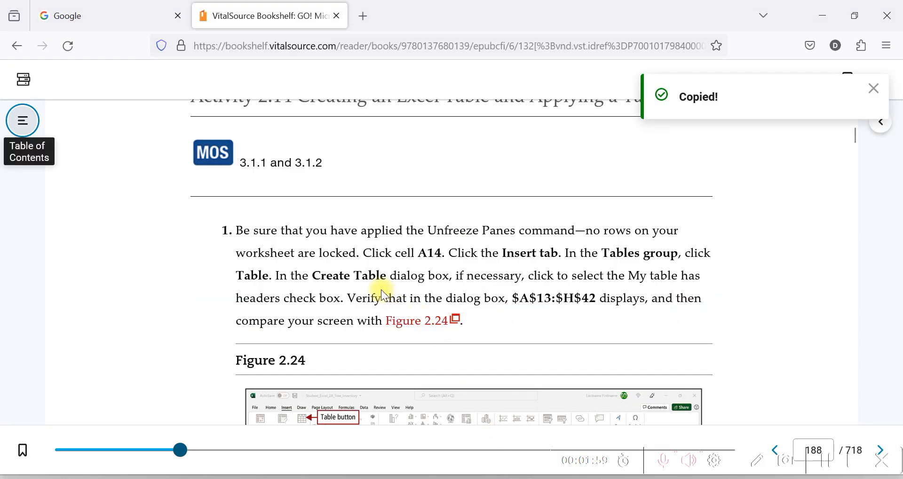
pyautogui.hotkey('alt', 'Tab')
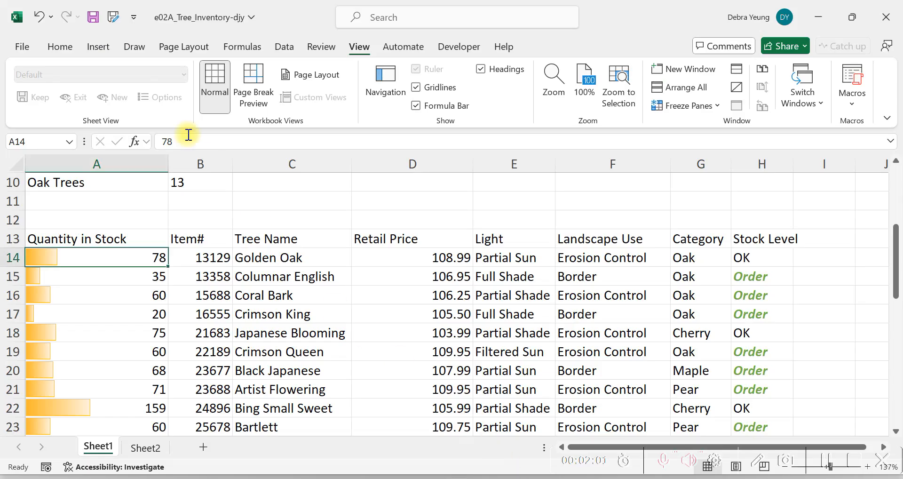
pyautogui.click(107, 47)
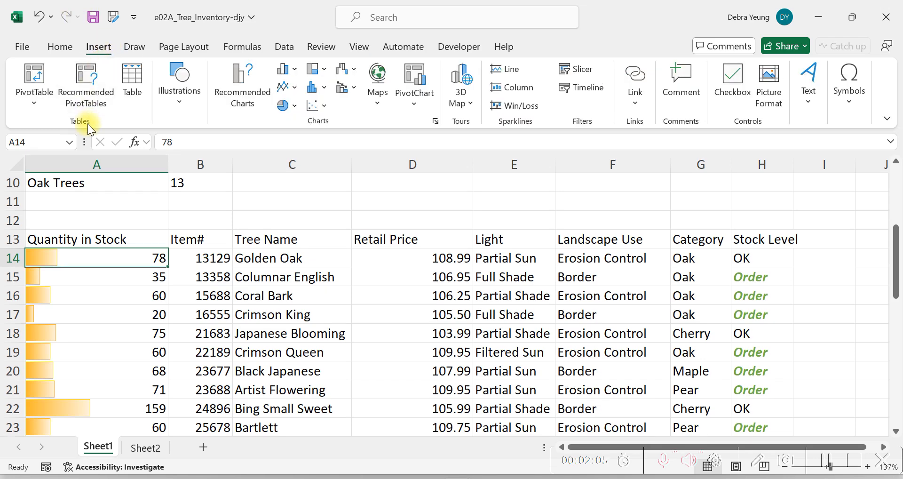
pyautogui.click(134, 85)
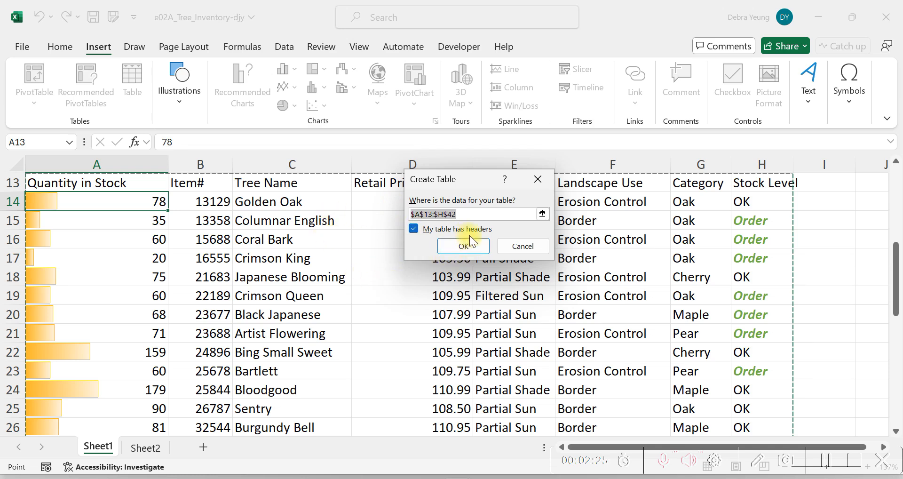
pyautogui.click(481, 244)
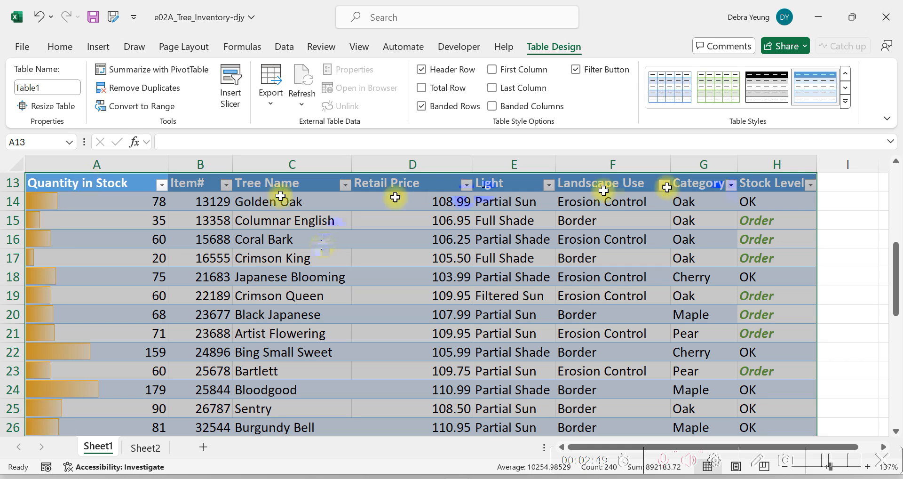
# Look through the new table down to its last row, examining the column headers, filter arrows and banded rows
pyautogui.click(327, 242)
pyautogui.click(397, 241)
pyautogui.click(475, 289)
pyautogui.click(619, 314)
pyautogui.scroll(-3, 111, 283)
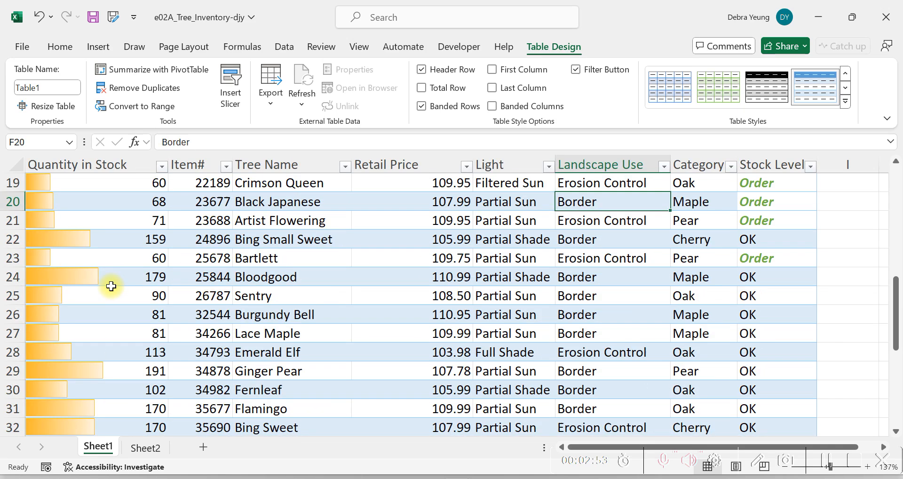
pyautogui.click(94, 261)
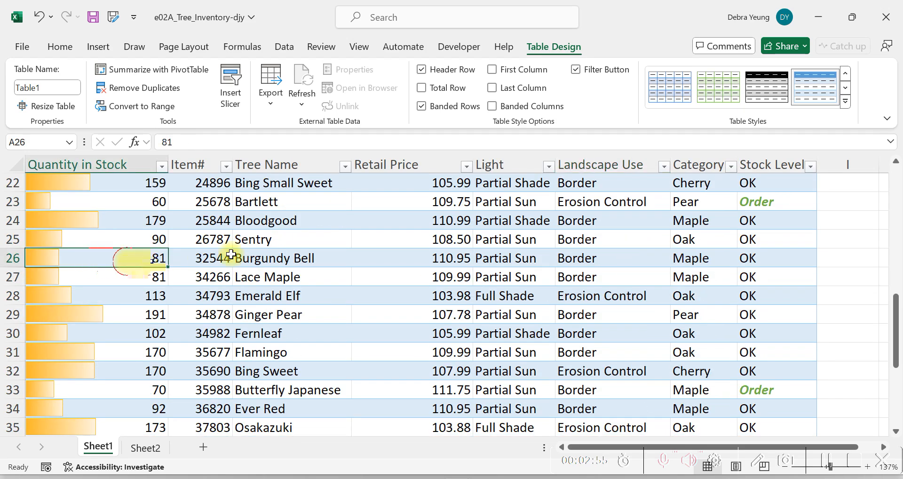
pyautogui.click(316, 242)
pyautogui.click(659, 311)
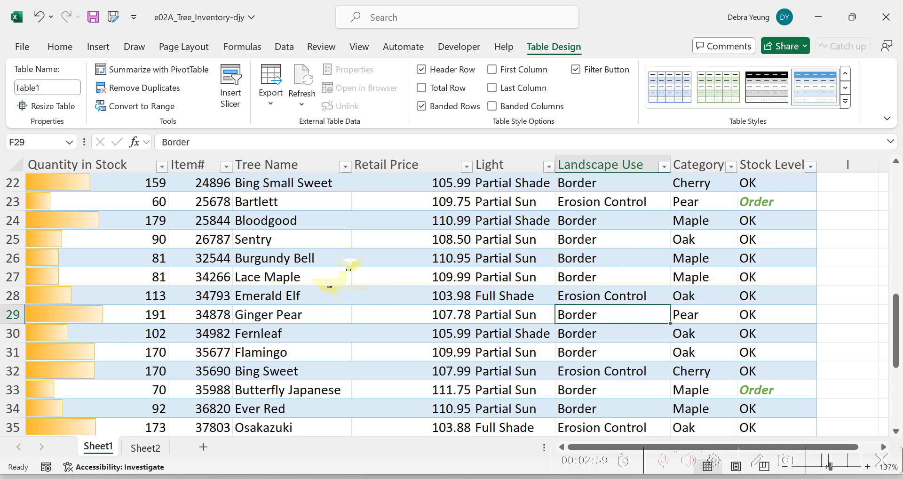
pyautogui.scroll(-1, 351, 259)
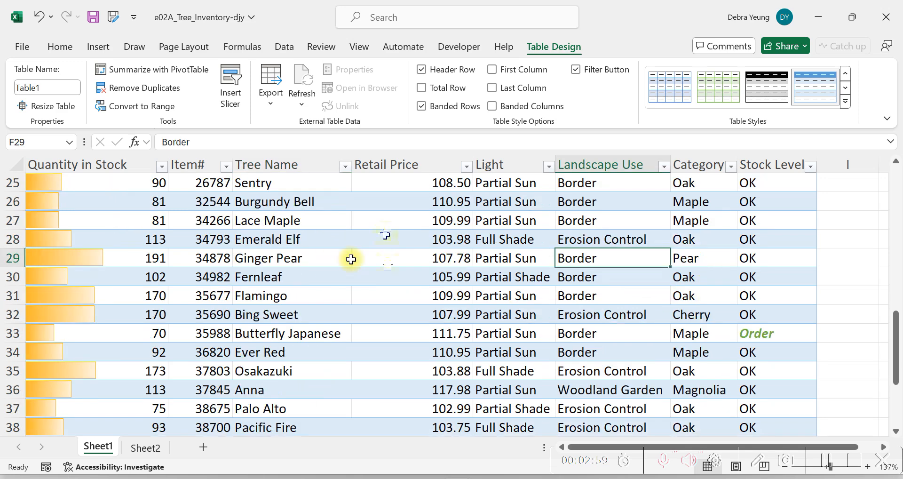
pyautogui.scroll(-1, 351, 259)
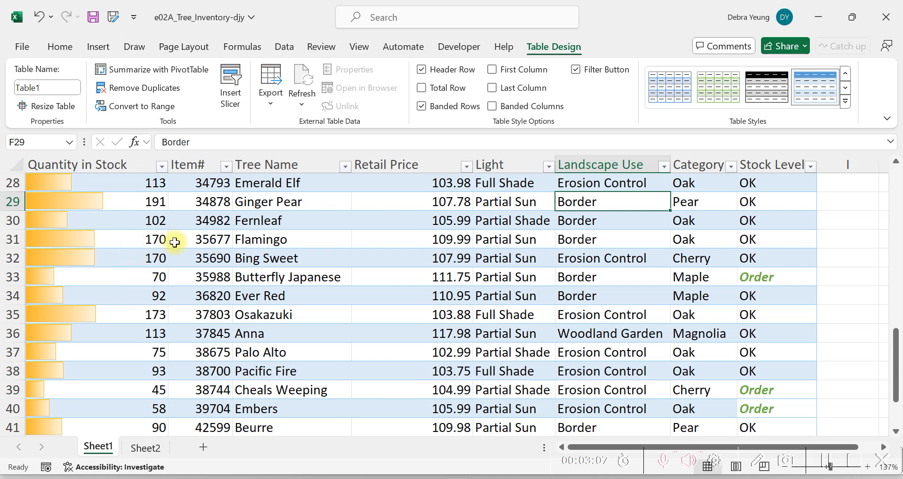
pyautogui.scroll(-1, 241, 286)
pyautogui.scroll(-1, 237, 286)
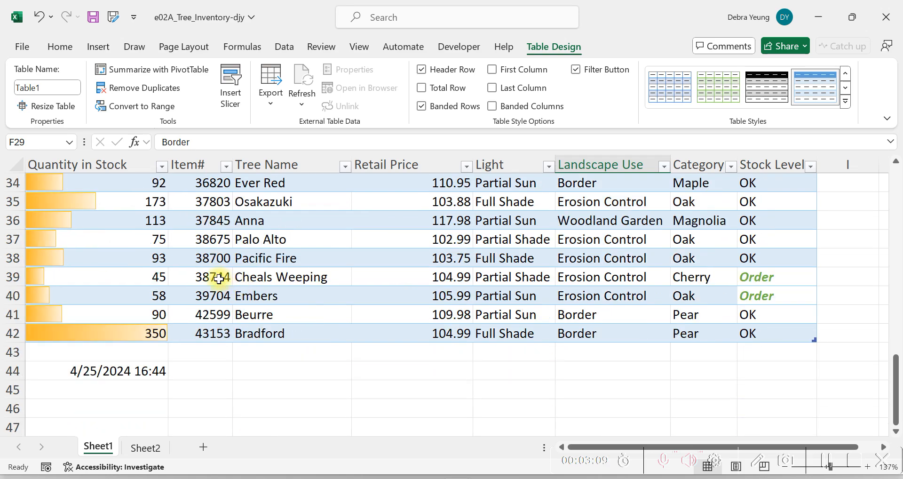
pyautogui.scroll(6, 154, 235)
pyautogui.scroll(2, 122, 234)
pyautogui.scroll(-5, 117, 233)
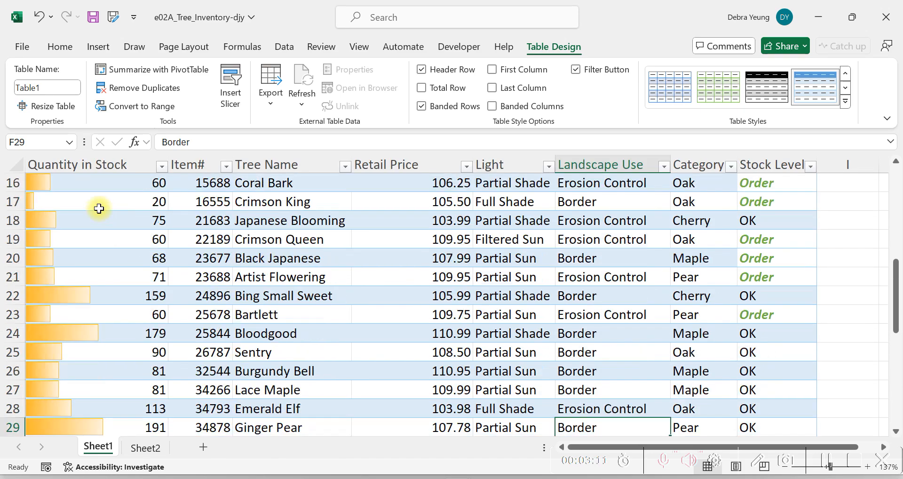
pyautogui.scroll(-3, 91, 201)
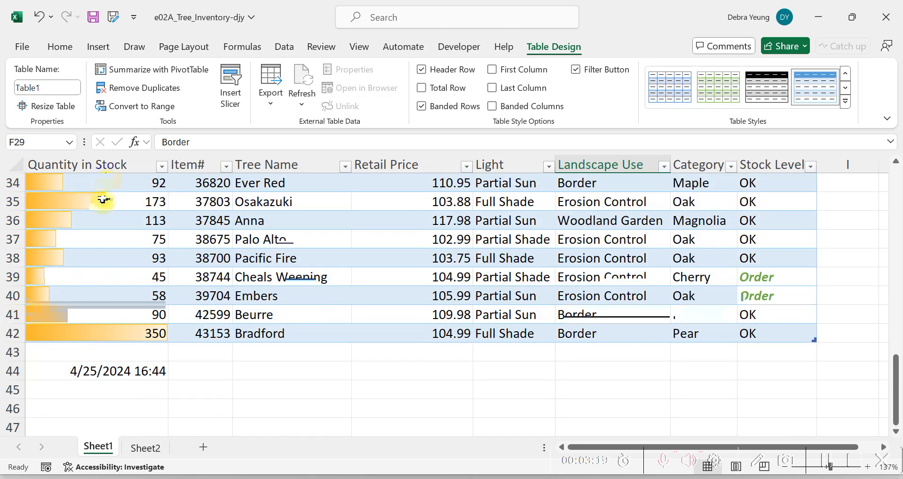
pyautogui.scroll(1, 104, 200)
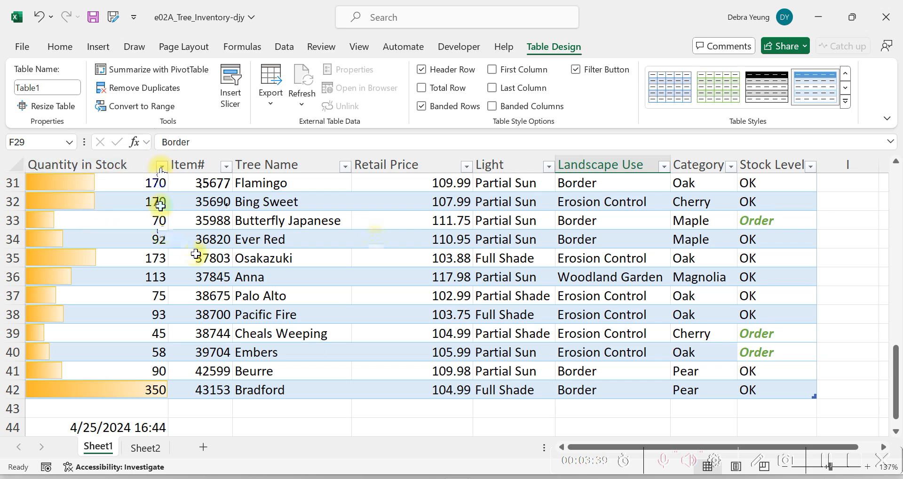
pyautogui.click(377, 189)
# Switch to the VitalSource textbook in Firefox and read the instructions for inserting the table and choosing its style
pyautogui.moveTo(520, 477)
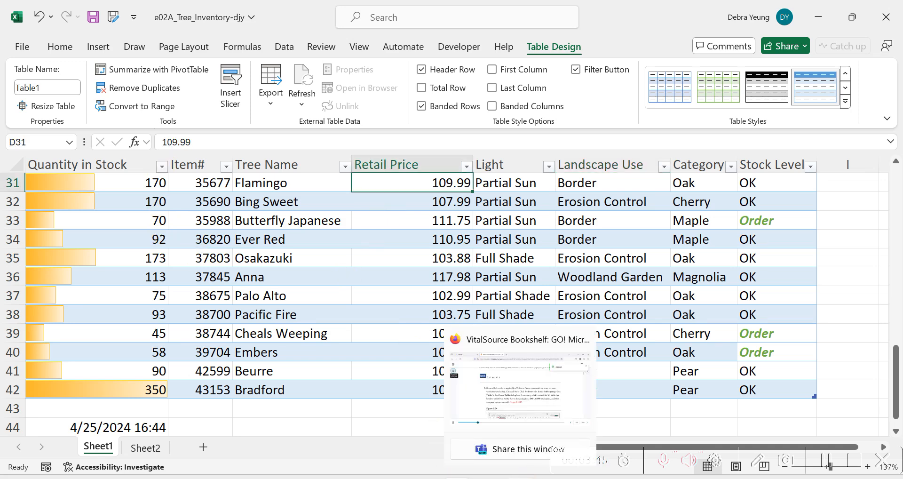
pyautogui.click(520, 477)
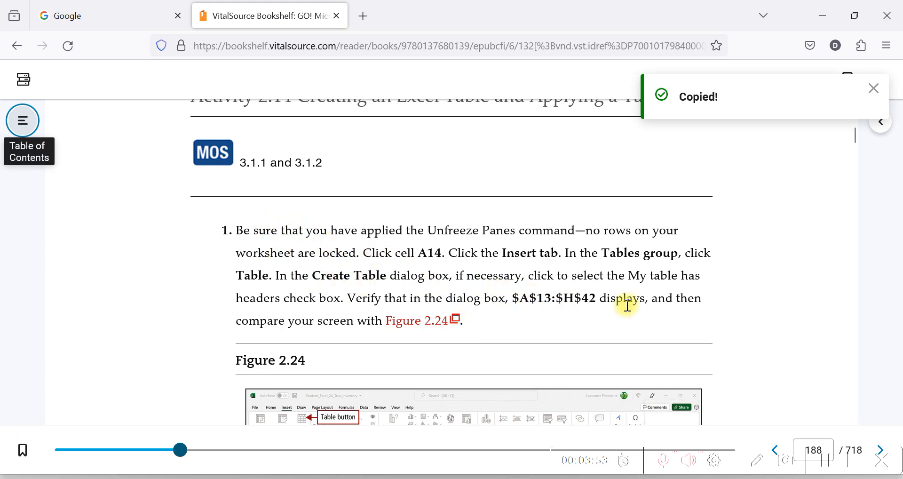
pyautogui.scroll(-5, 628, 305)
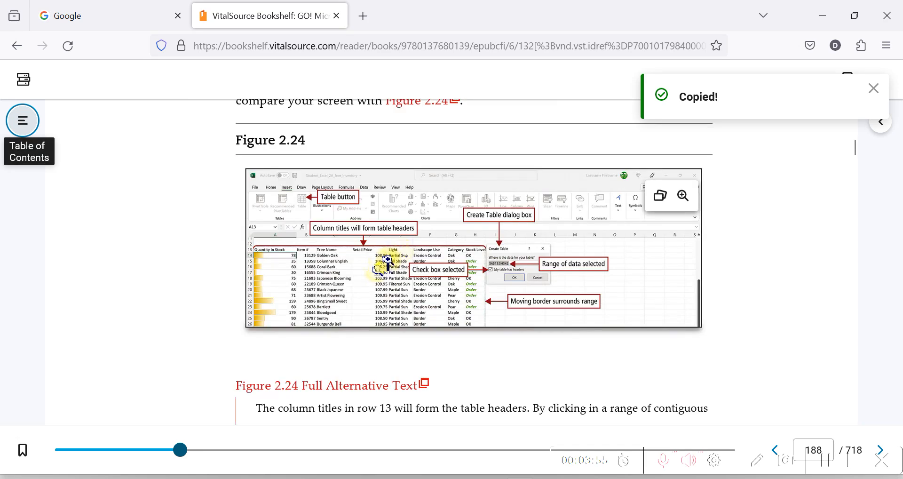
pyautogui.scroll(-2, 388, 259)
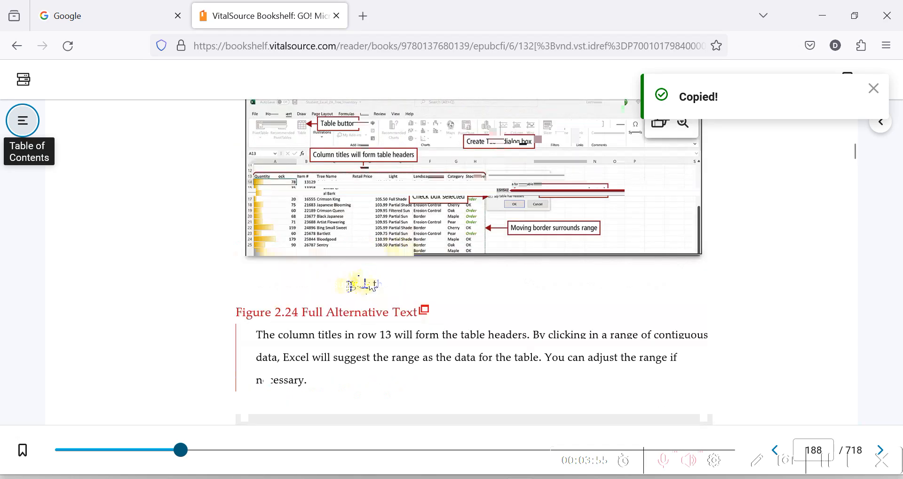
pyautogui.scroll(-2, 480, 248)
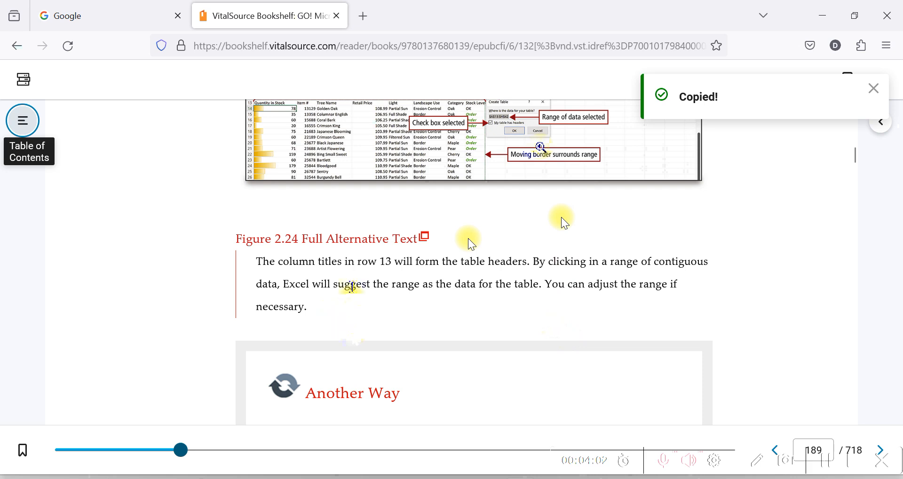
pyautogui.scroll(-2, 470, 242)
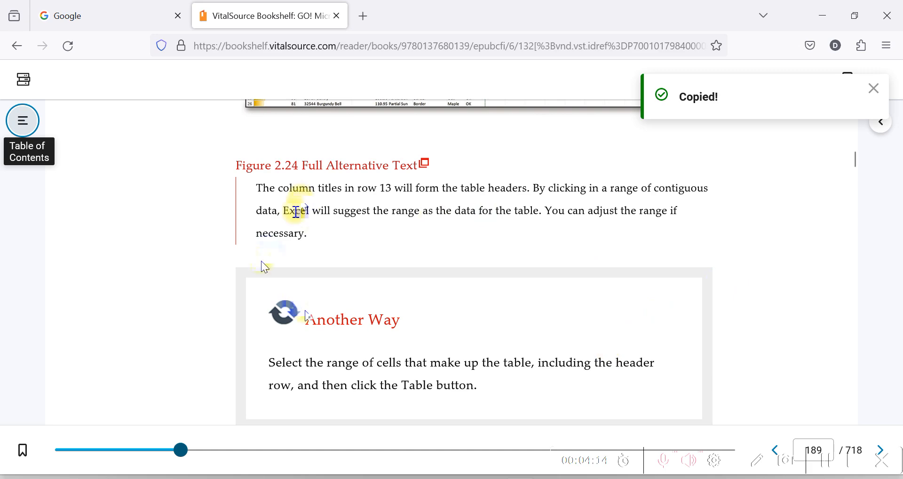
pyautogui.scroll(-2, 317, 325)
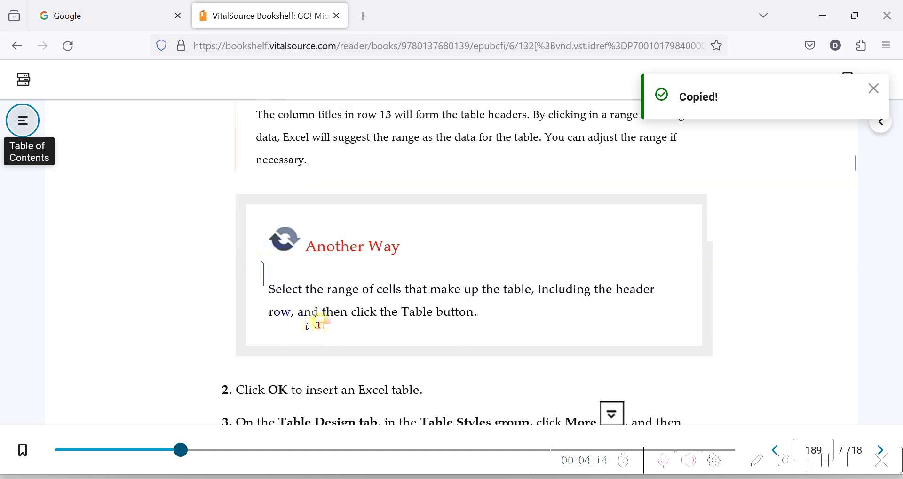
pyautogui.scroll(-2, 317, 324)
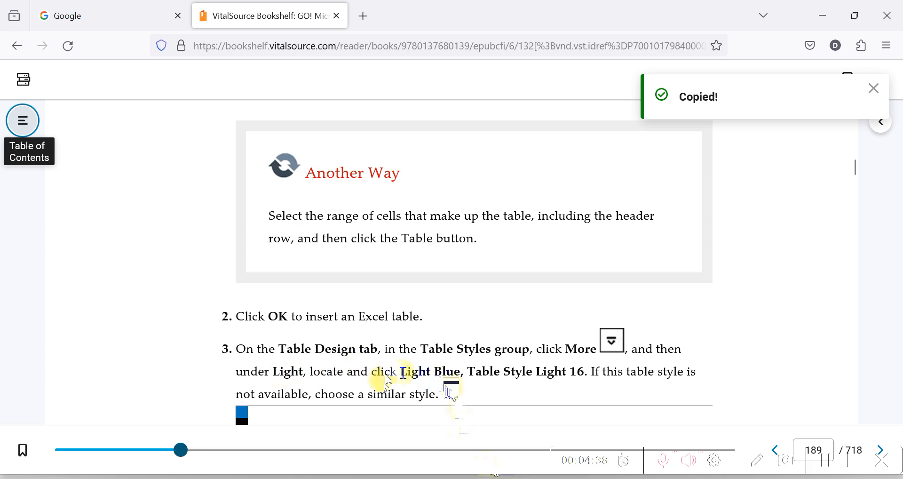
# Switch back to the Excel tree inventory workbook and apply Light Blue, Table Style Light 16 to the Sheet1 table
pyautogui.moveTo(458, 477)
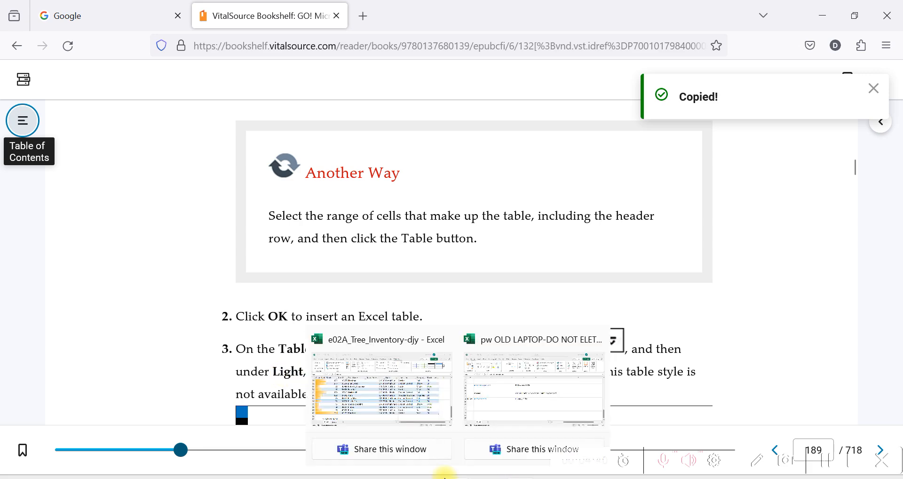
pyautogui.click(383, 403)
pyautogui.click(281, 331)
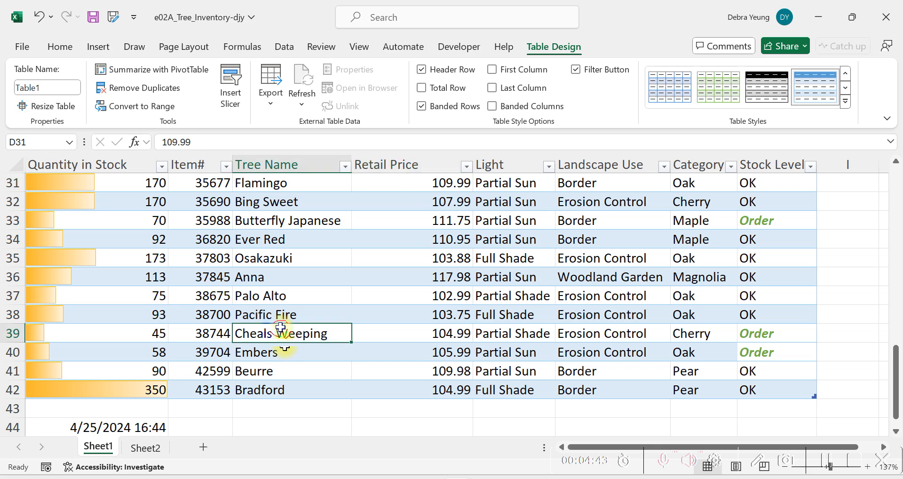
pyautogui.click(845, 100)
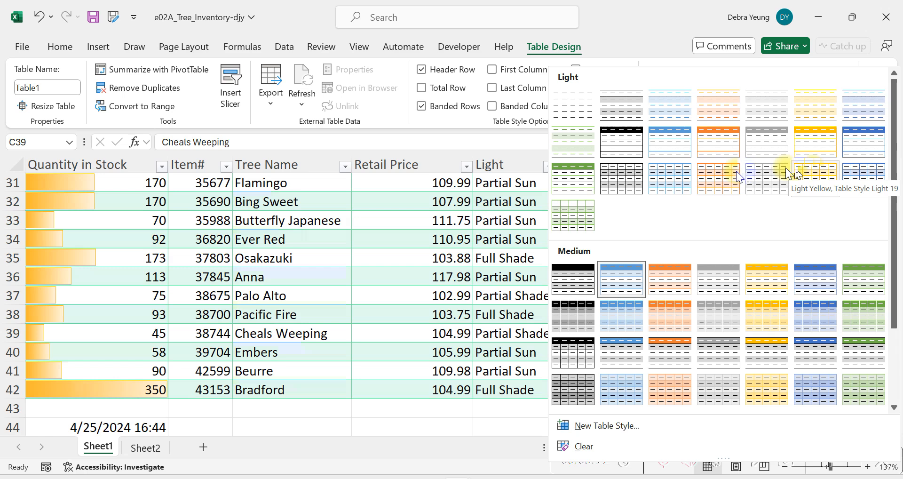
pyautogui.click(677, 188)
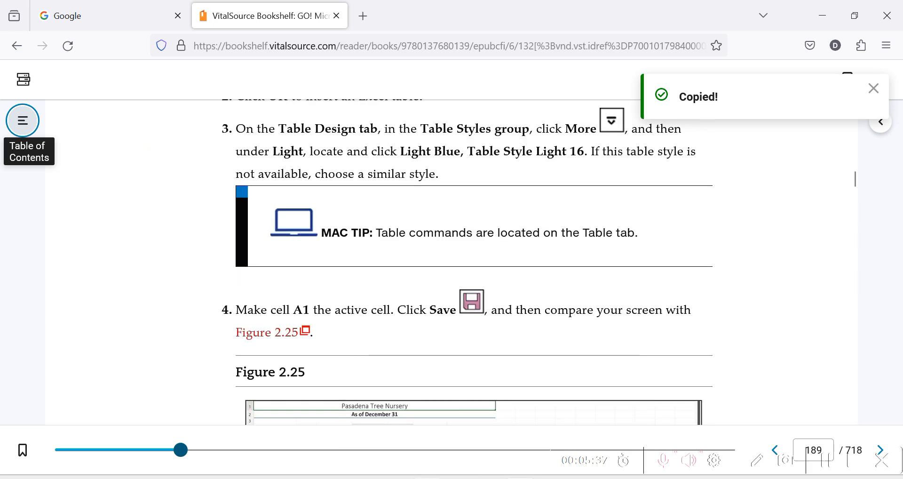
# Return to the Excel tree inventory workbook, make cell A1 active and save the file
pyautogui.click(458, 476)
pyautogui.click(362, 402)
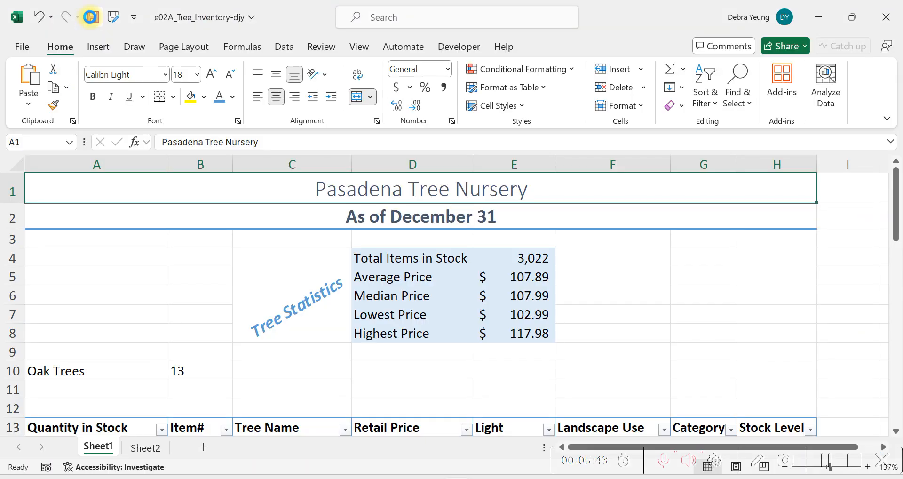
pyautogui.click(90, 16)
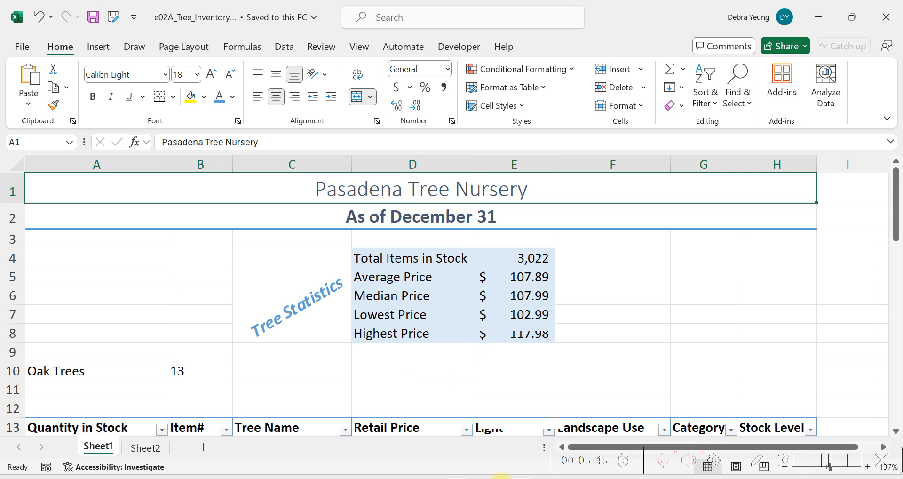
# Switch to the VitalSource textbook and read the instructions for sorting the table by retail price
pyautogui.click(519, 478)
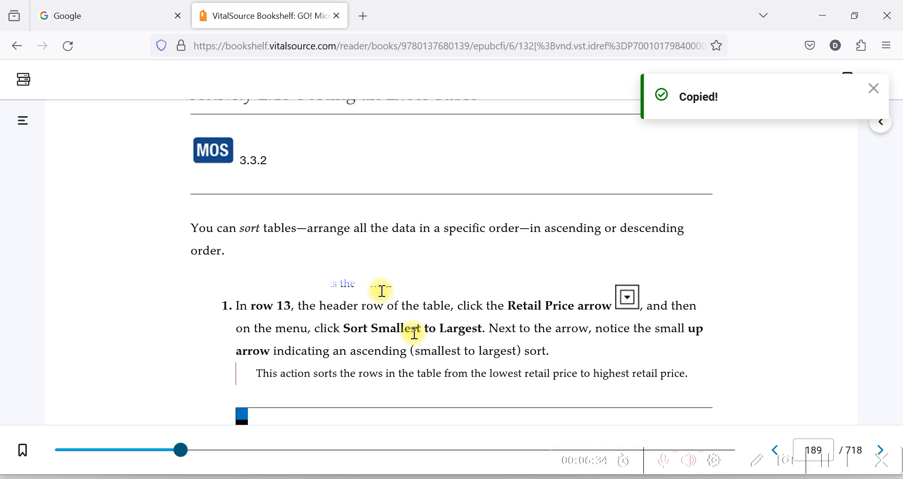
pyautogui.scroll(-5, 472, 304)
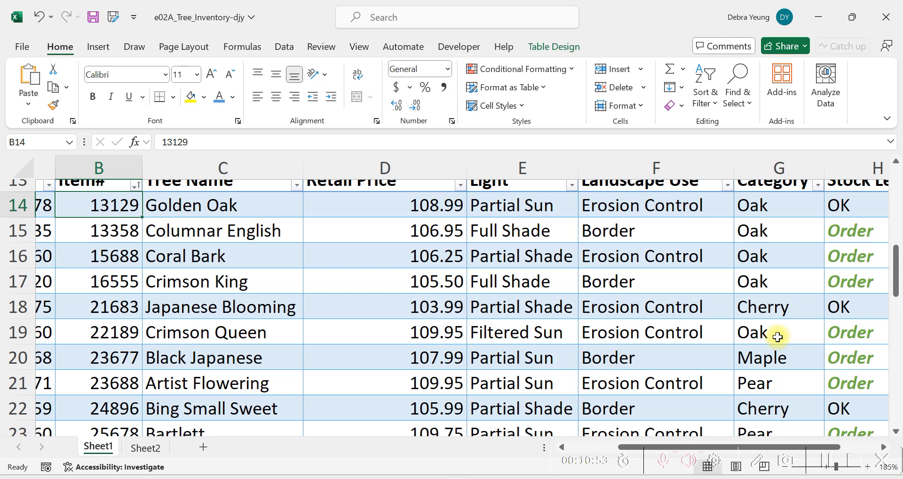
pyautogui.scroll(2, 777, 336)
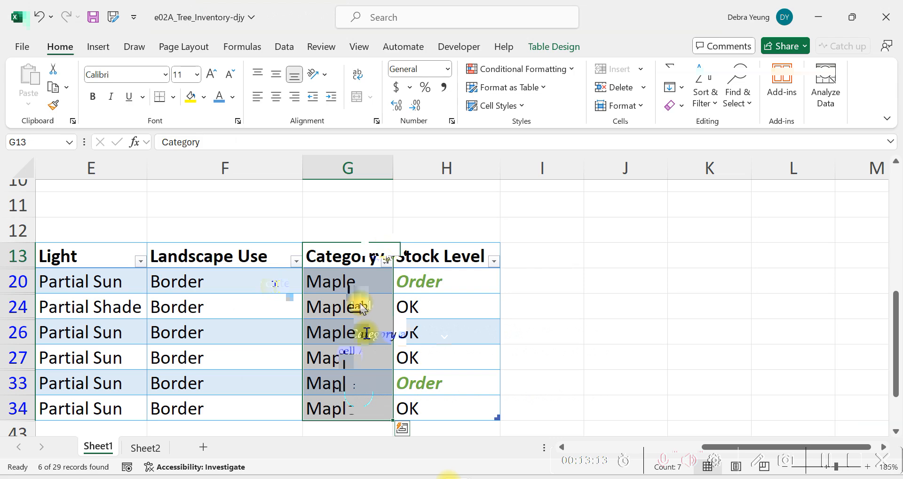
pyautogui.click(449, 478)
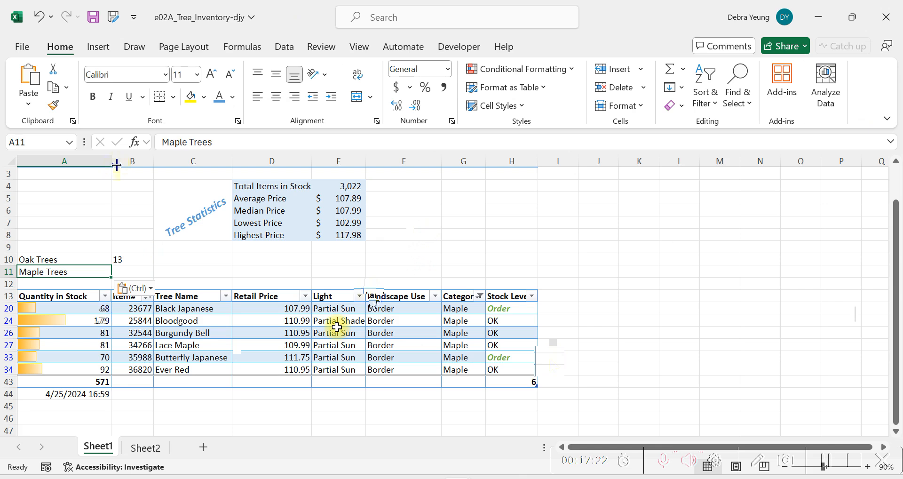
pyautogui.press('Return')
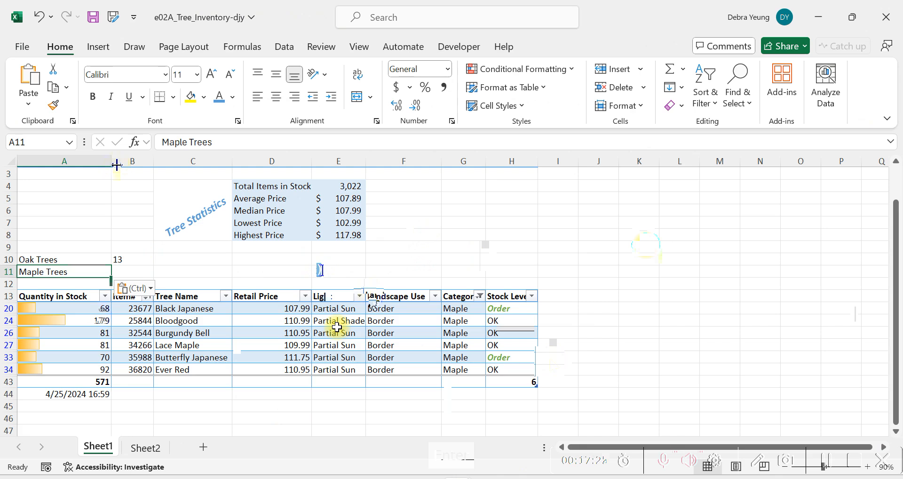
pyautogui.moveTo(408, 457)
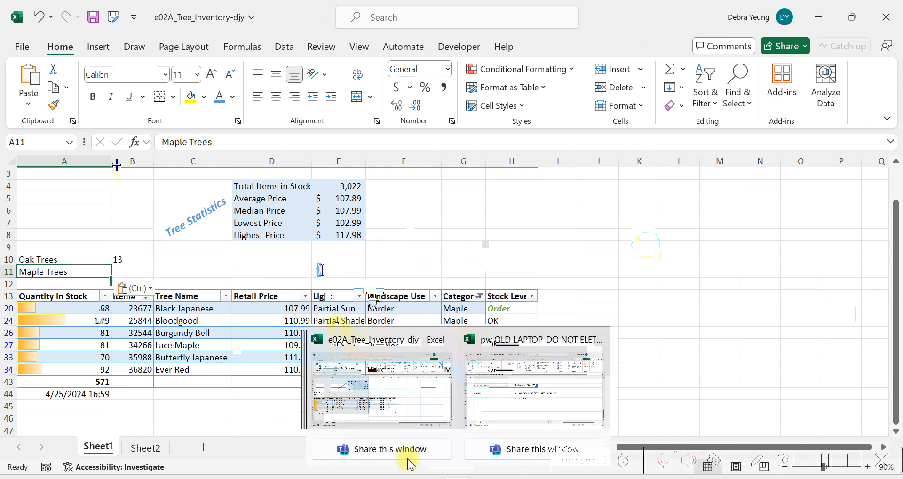